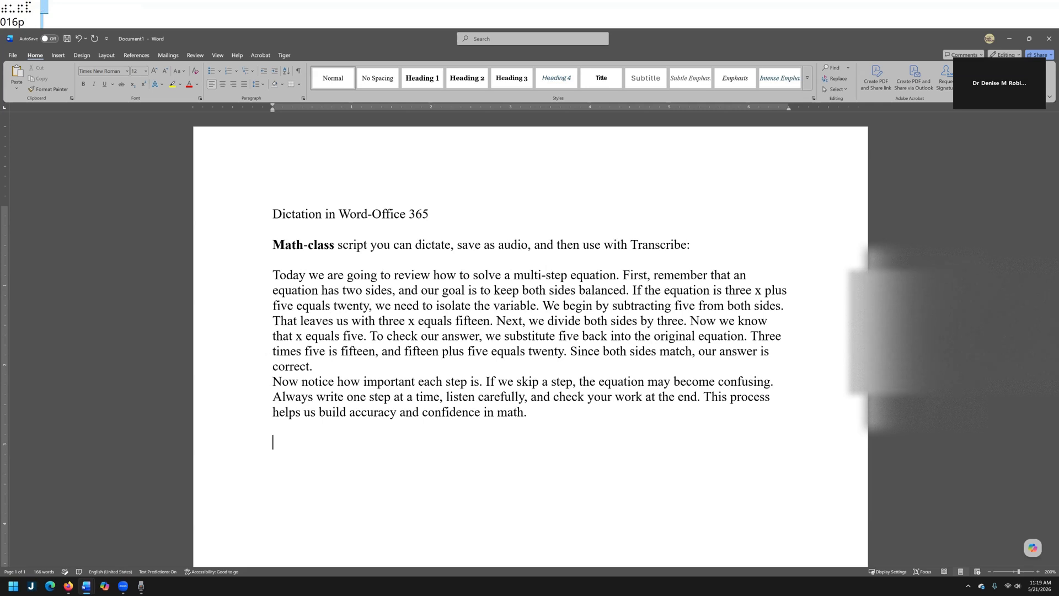
Add a new line below the original math-class script and dictate the whole script there with Windows voice typing
key("Return")
key("super+h")
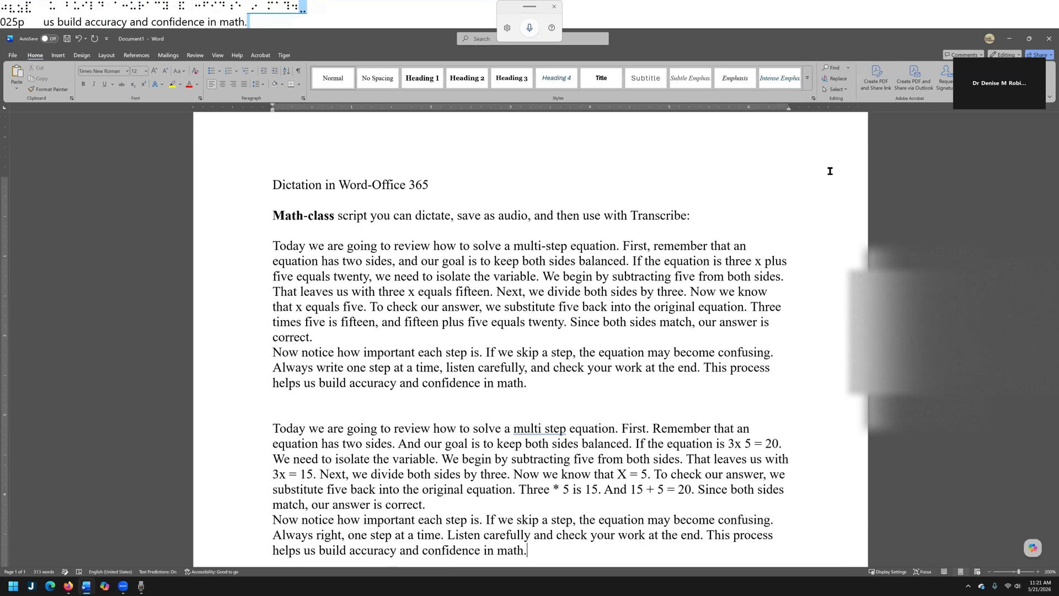
Review the dictated math paragraphs line by line with the screen reader set to full speech, and toggle its speech mode again at the end
key("ctrl+Up")
key("ctrl+Up")
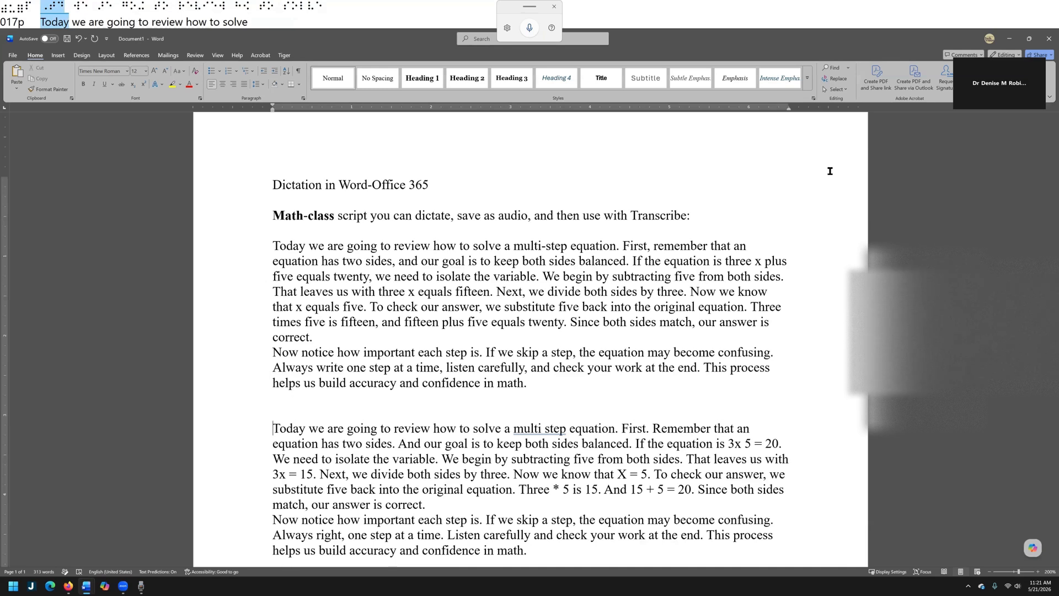
key("Up")
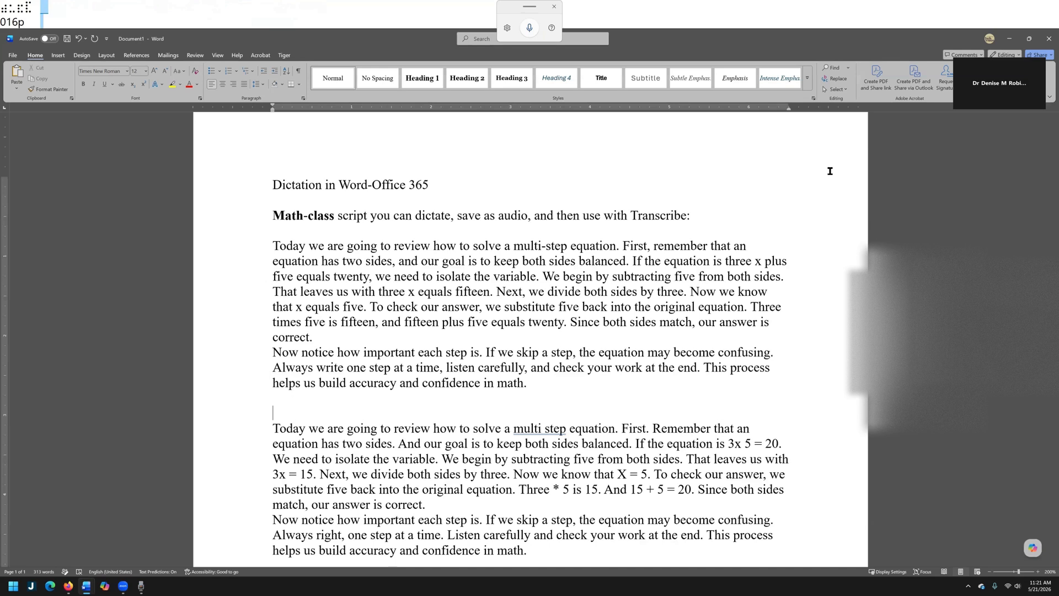
key("Insert+space")
key("s")
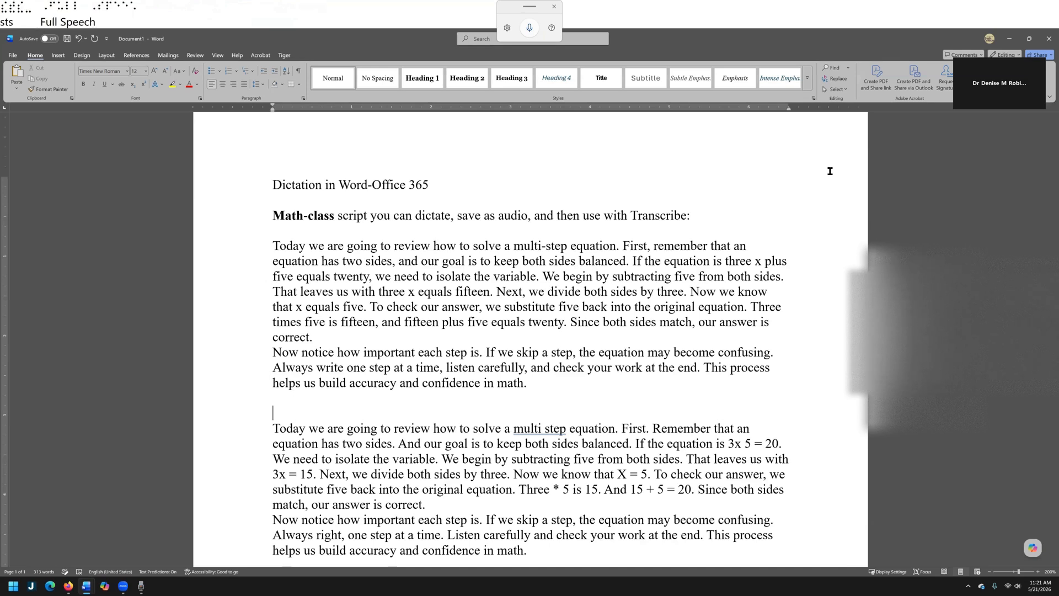
key("Down")
key("Down")
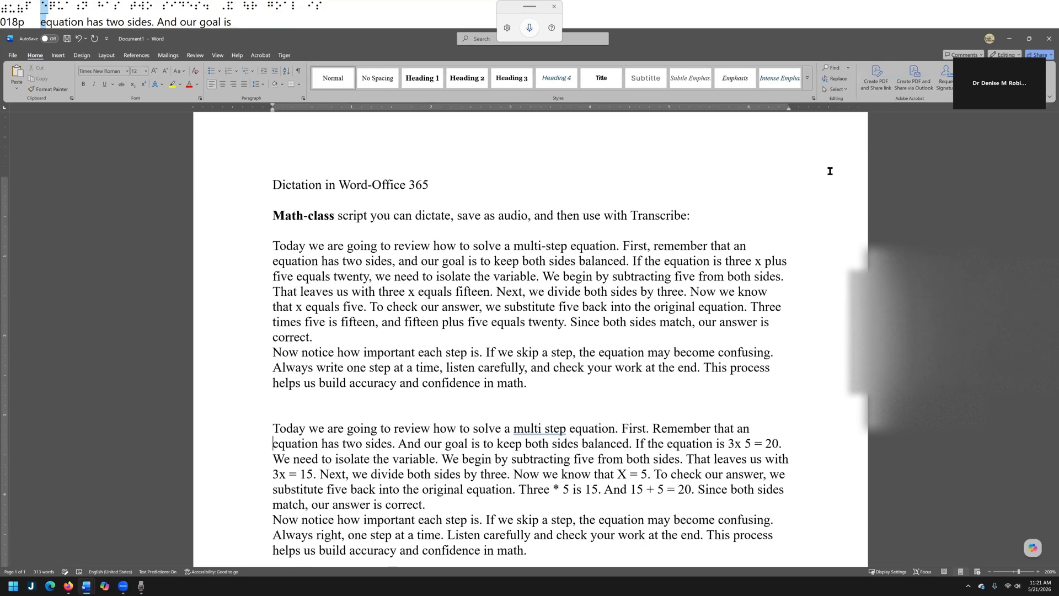
key("Down")
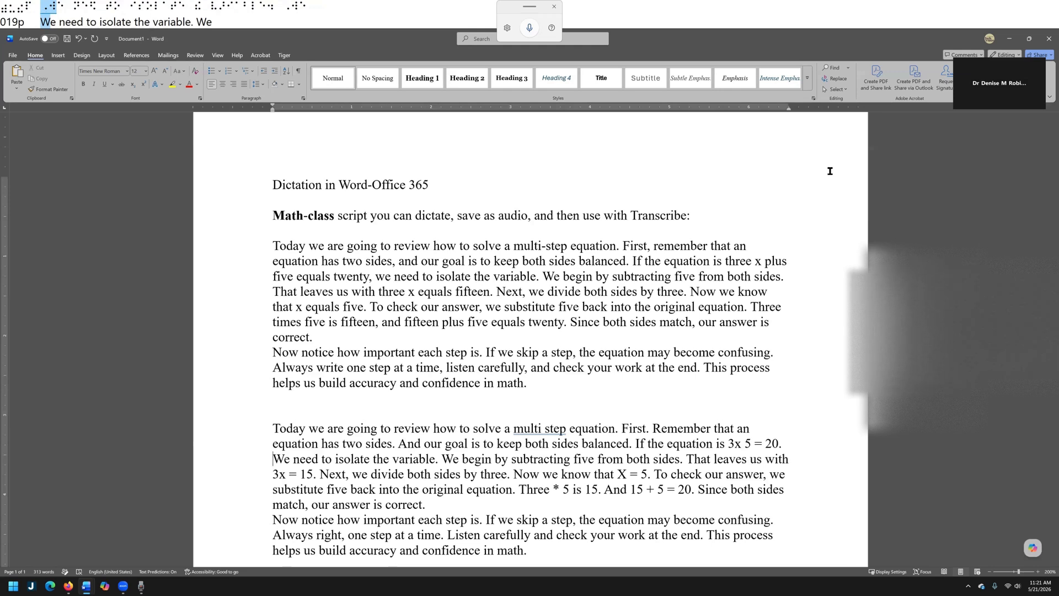
key("Down")
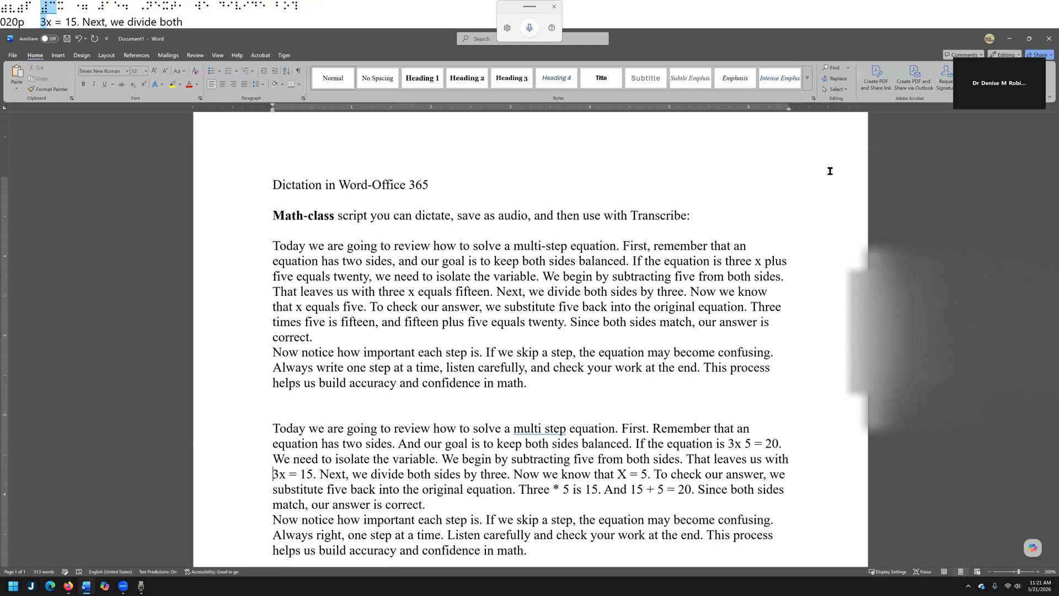
key("Down")
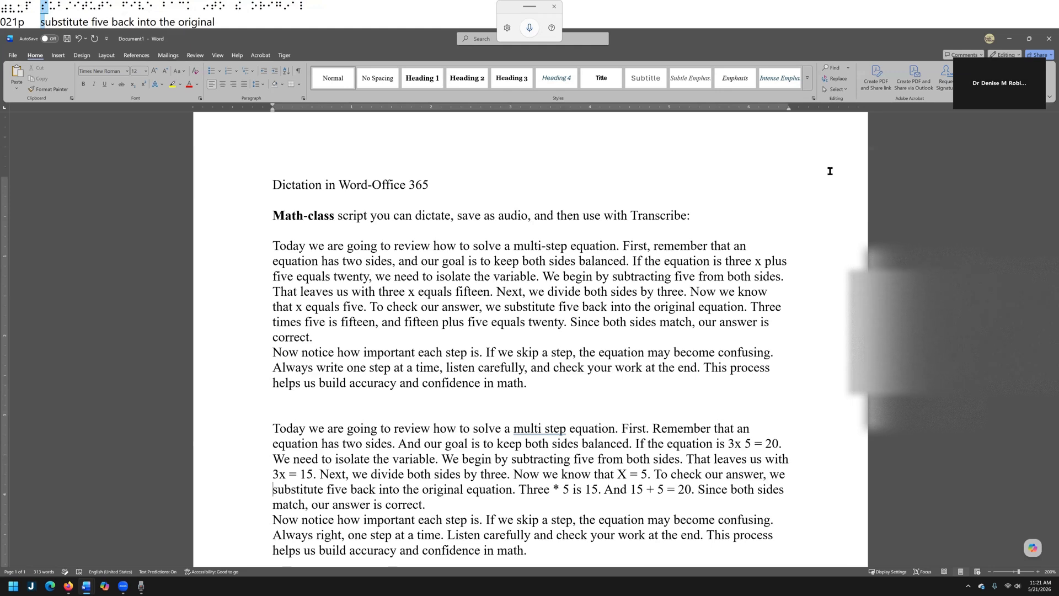
key("Down")
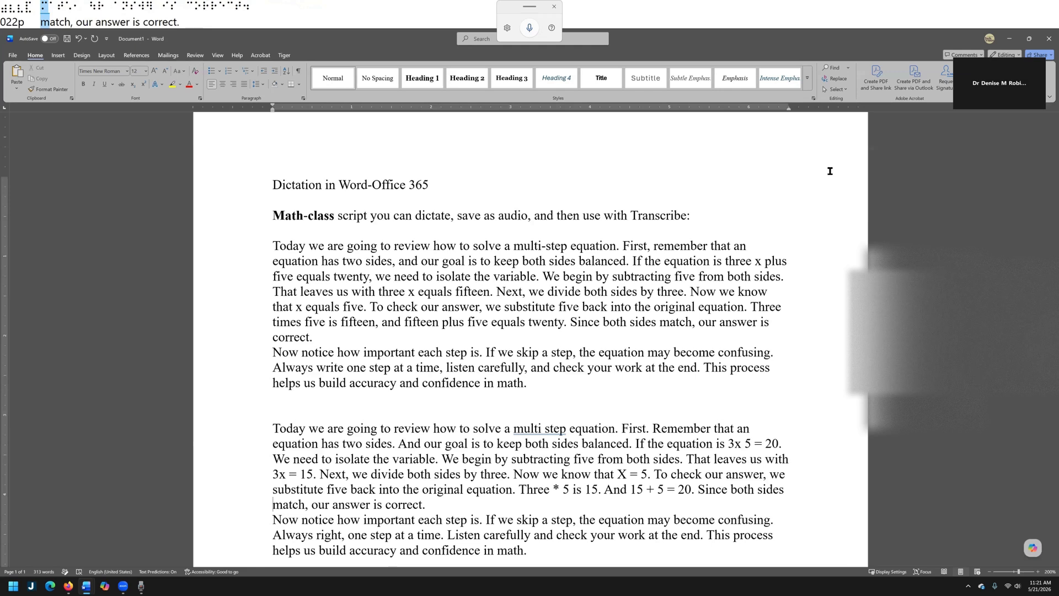
key("Down")
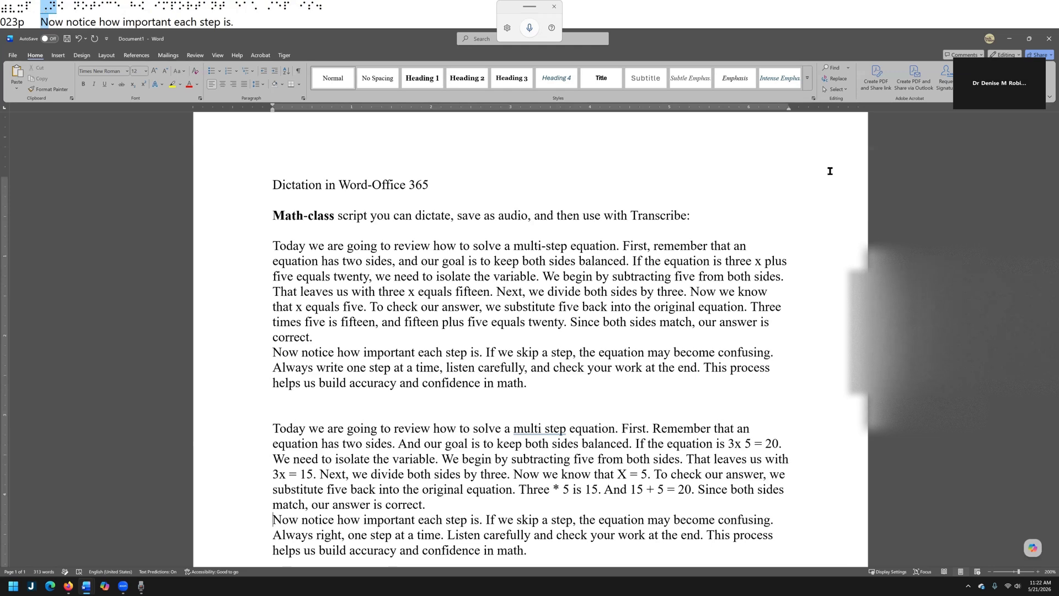
key("Down")
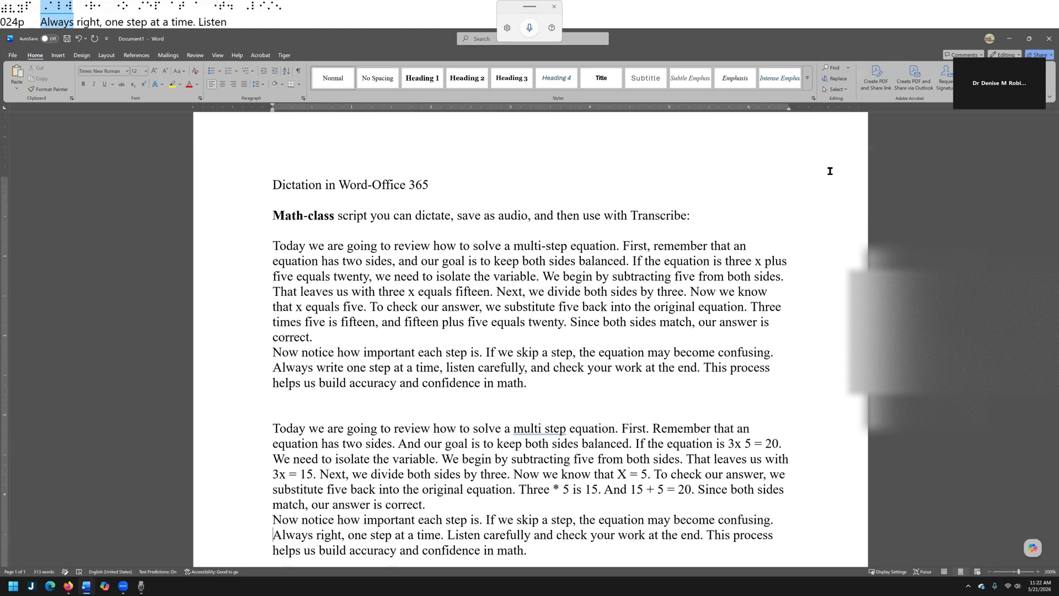
key("Down")
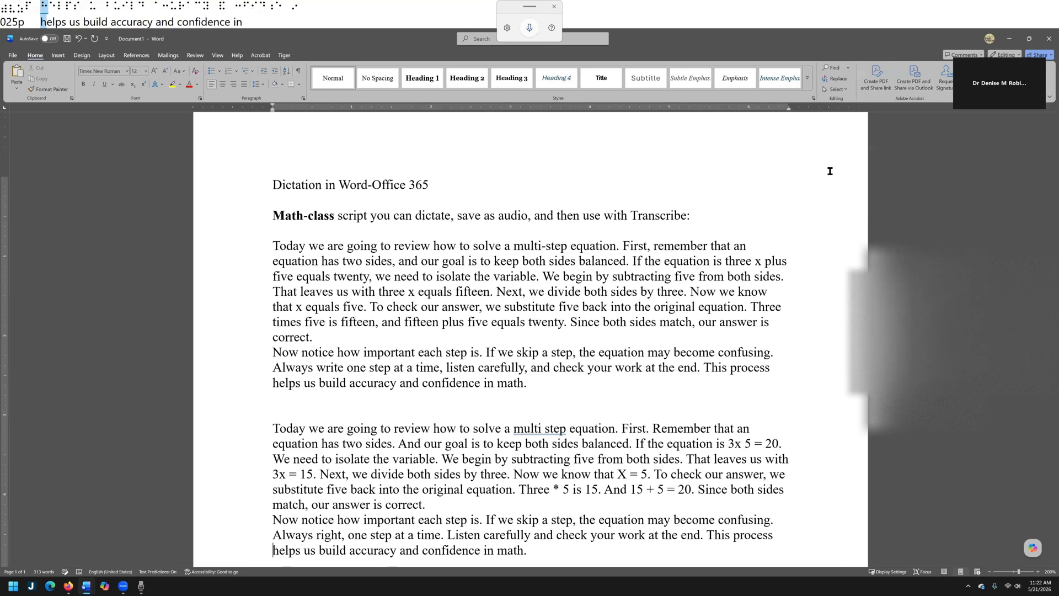
key("Insert+space")
key("s")
Switch to Sound Recorder and record a new audio clip of the math-class script, about 1:03 long
key("alt+Tab")
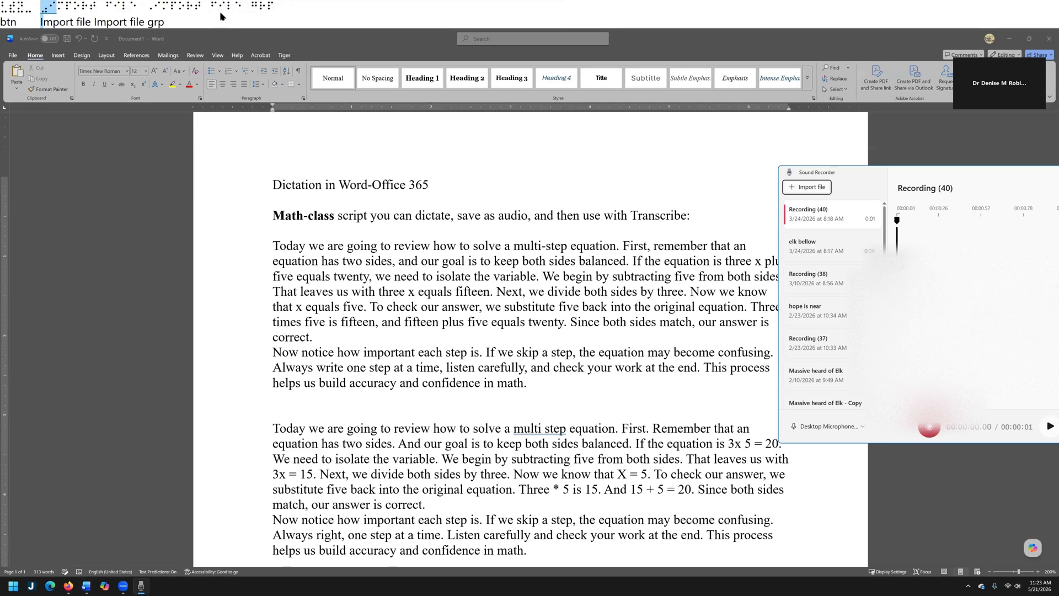
key("ctrl+r")
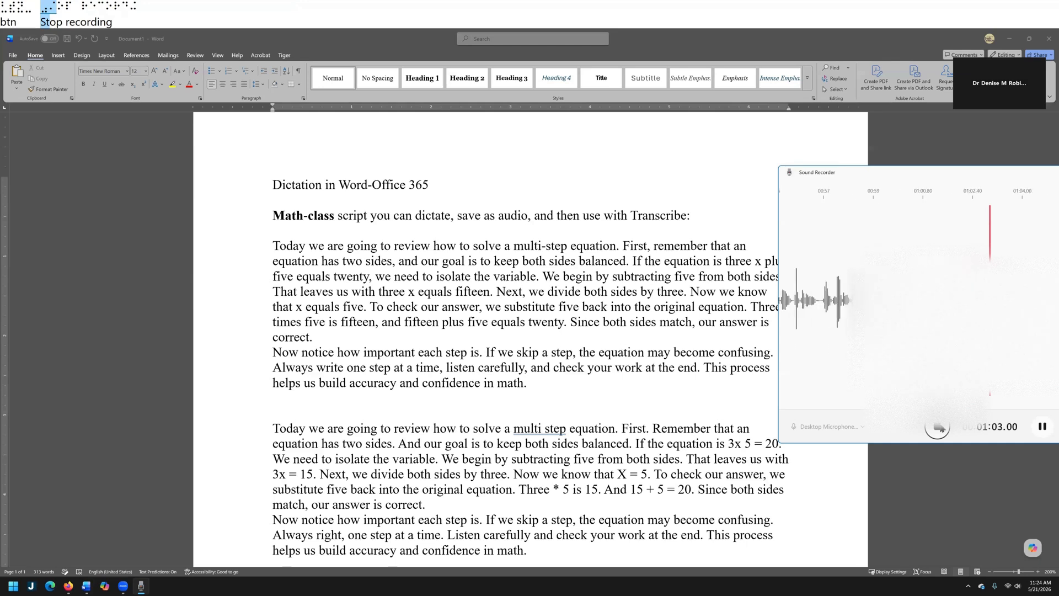
left_click(940, 427)
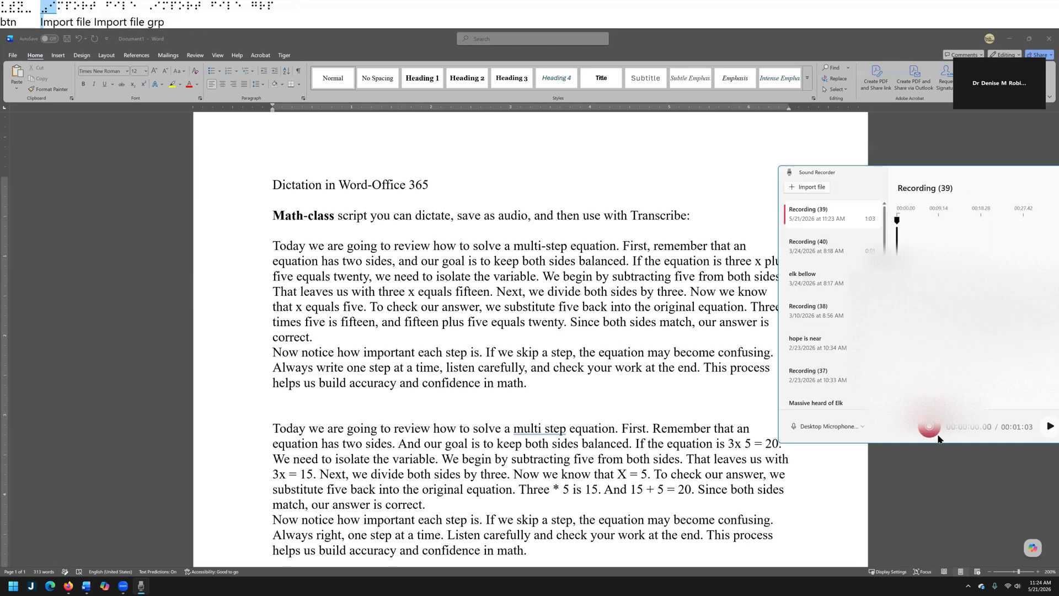
Rename the new recording as "transcript for word" and close Sound Recorder
right_click(826, 214)
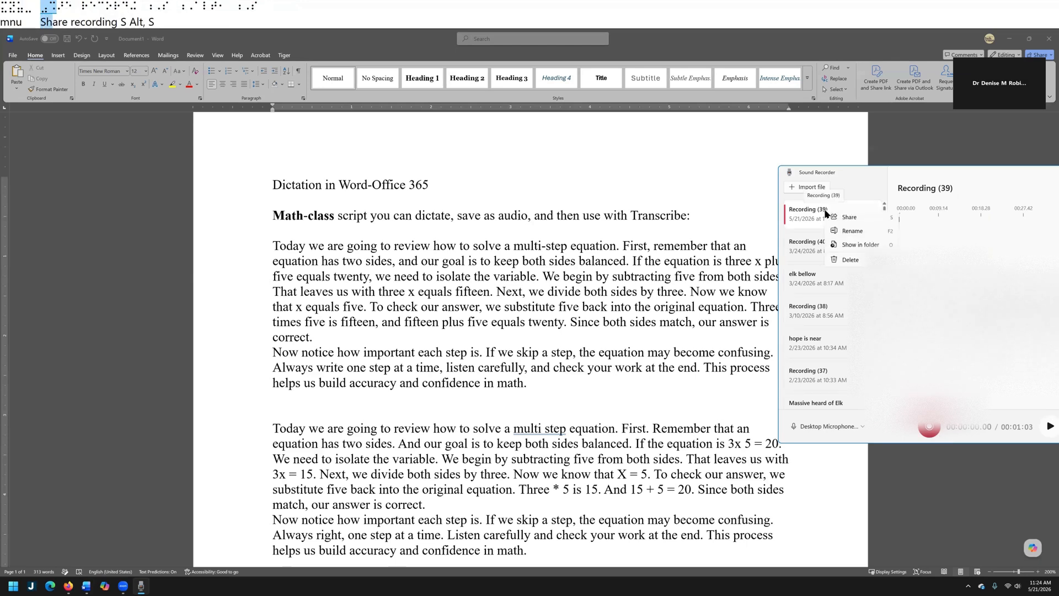
left_click(852, 234)
type("r")
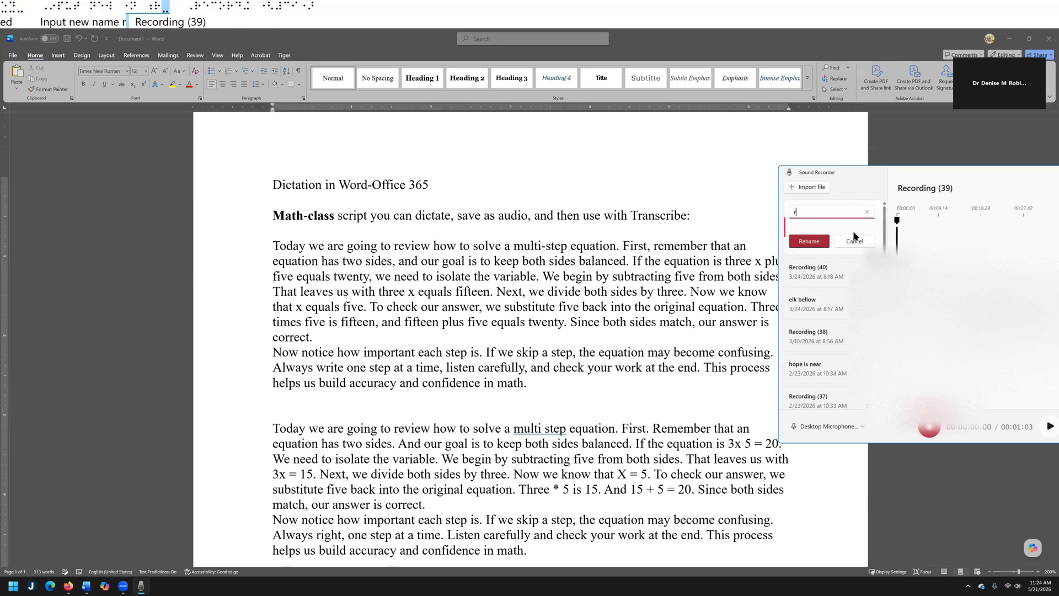
key("BackSpace")
type("tra")
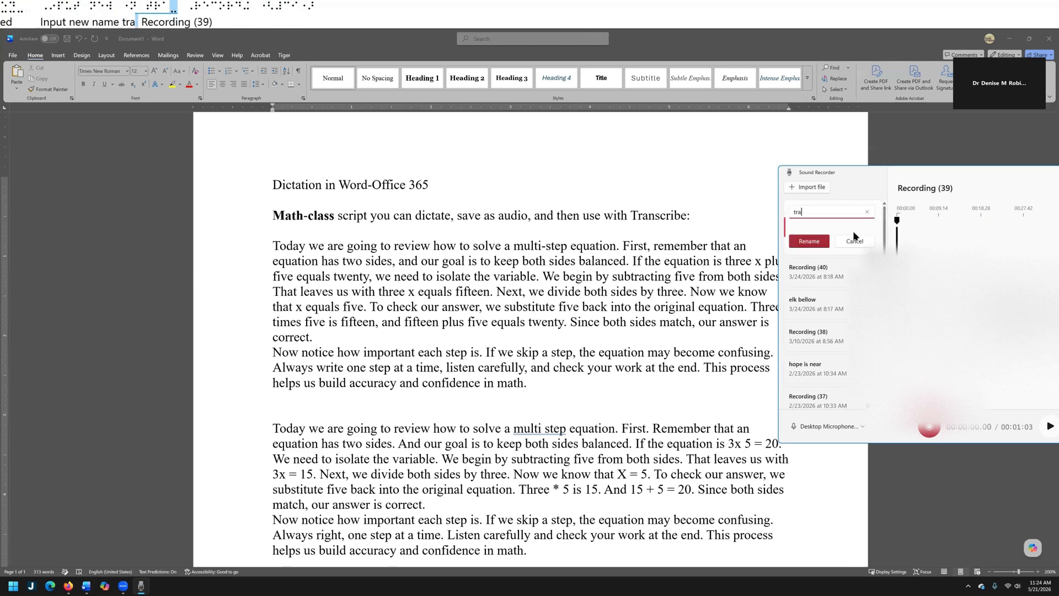
type("nscript")
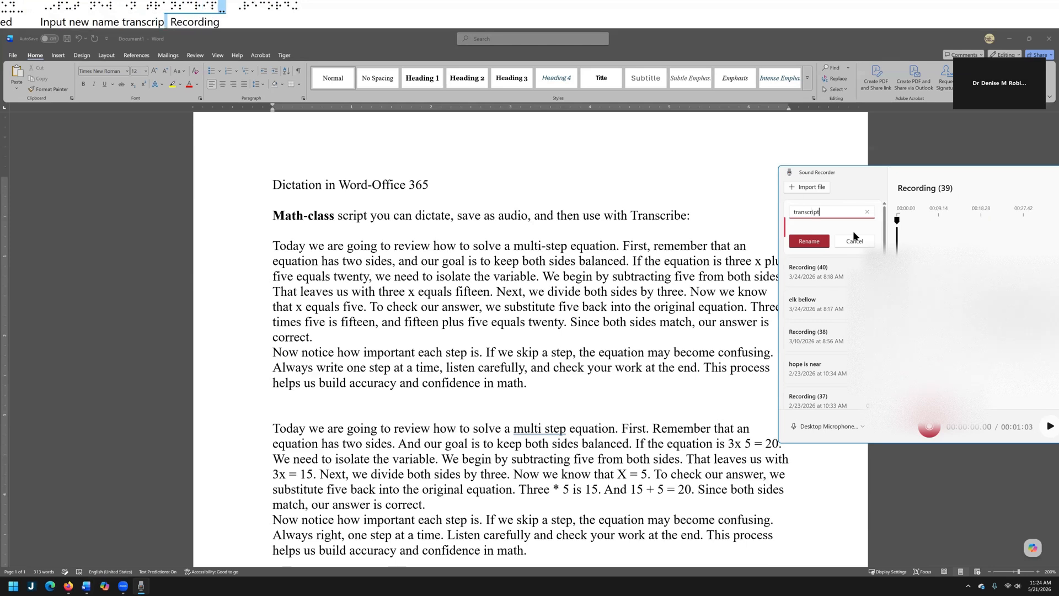
type(" for word")
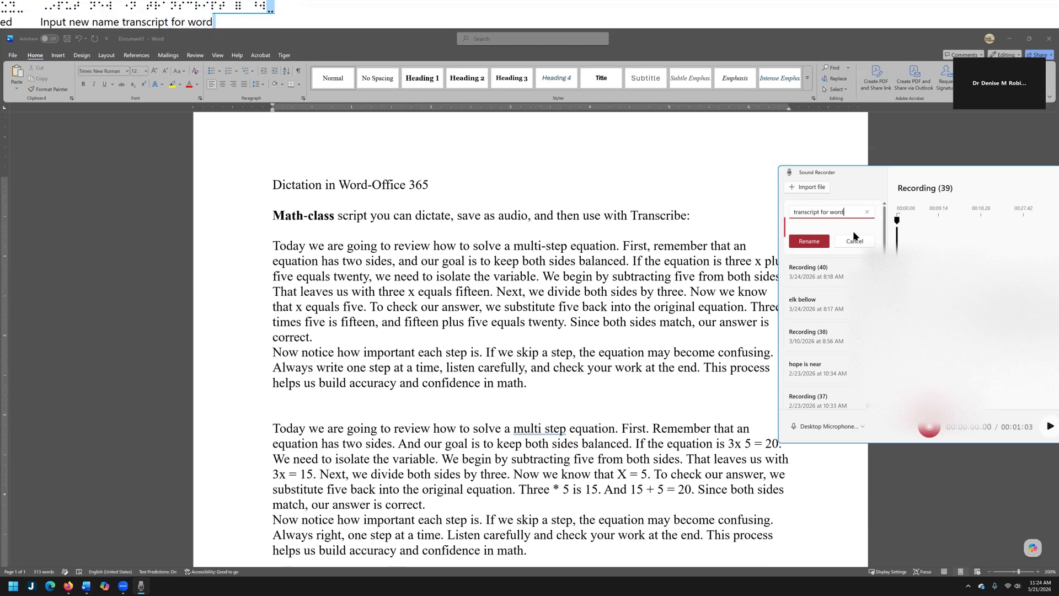
key("Tab")
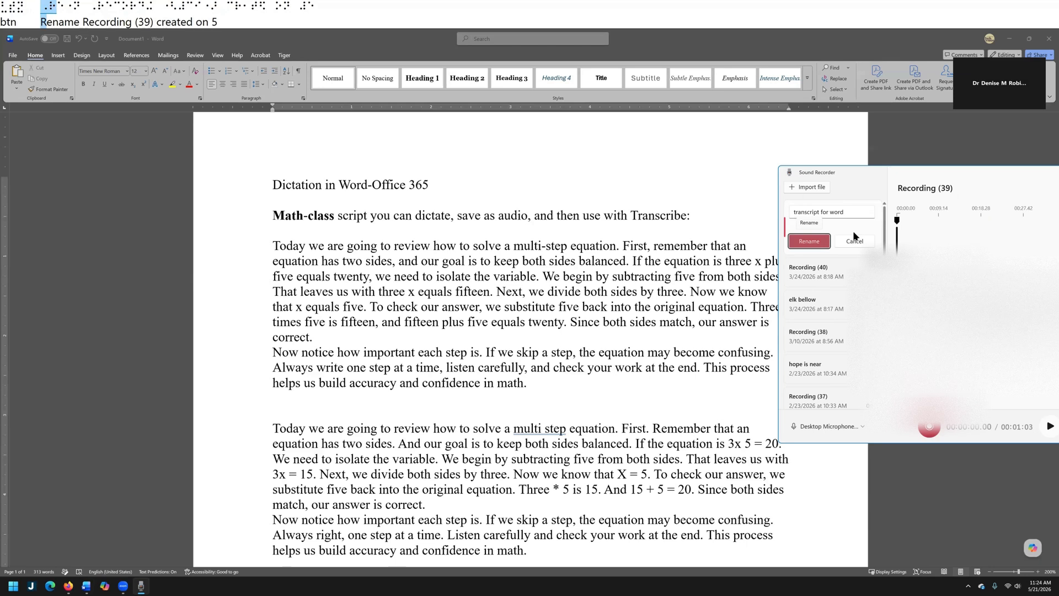
key("Return")
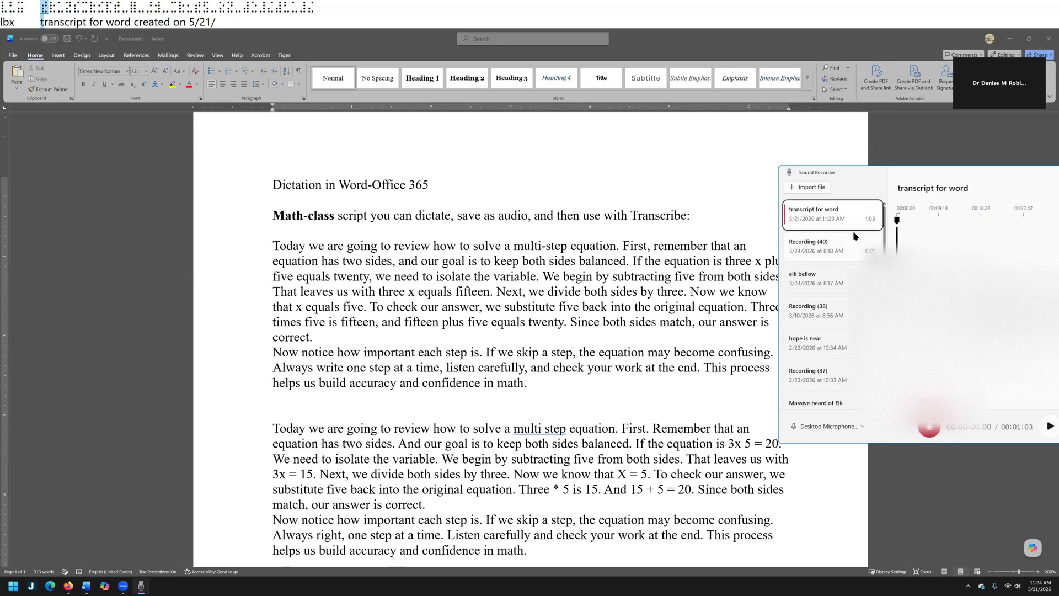
key("alt+F4")
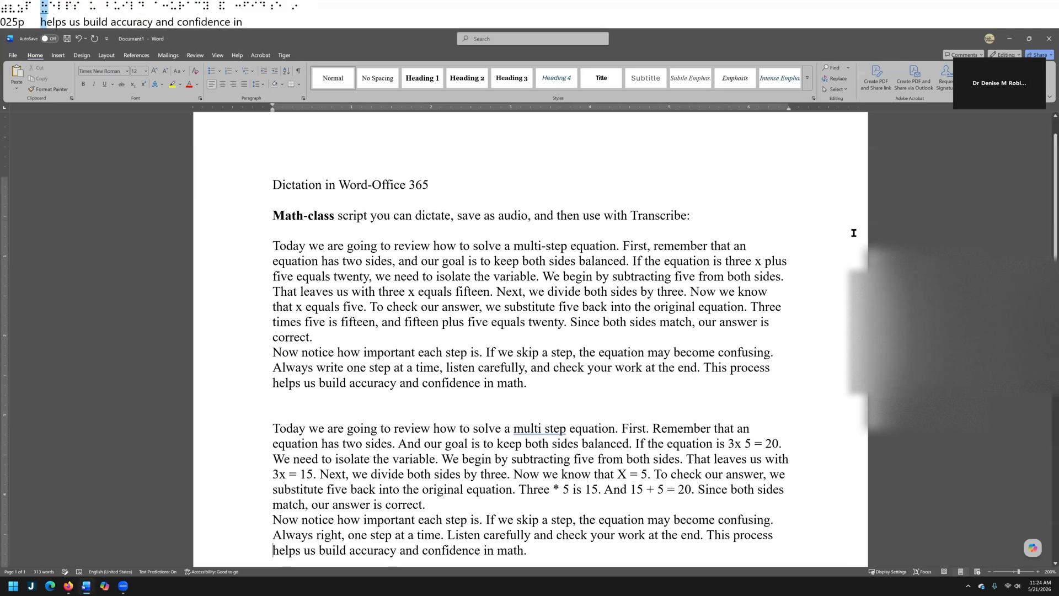
Add three empty lines after the dictated text at the end of the document
key("ctrl+End")
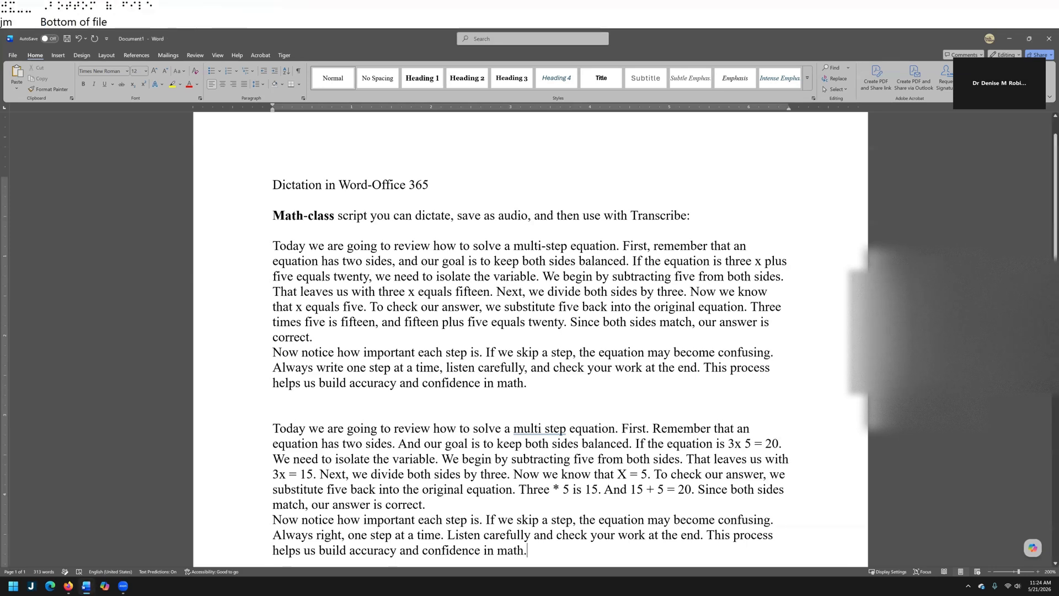
key("Return")
key("Return")
key("Return")
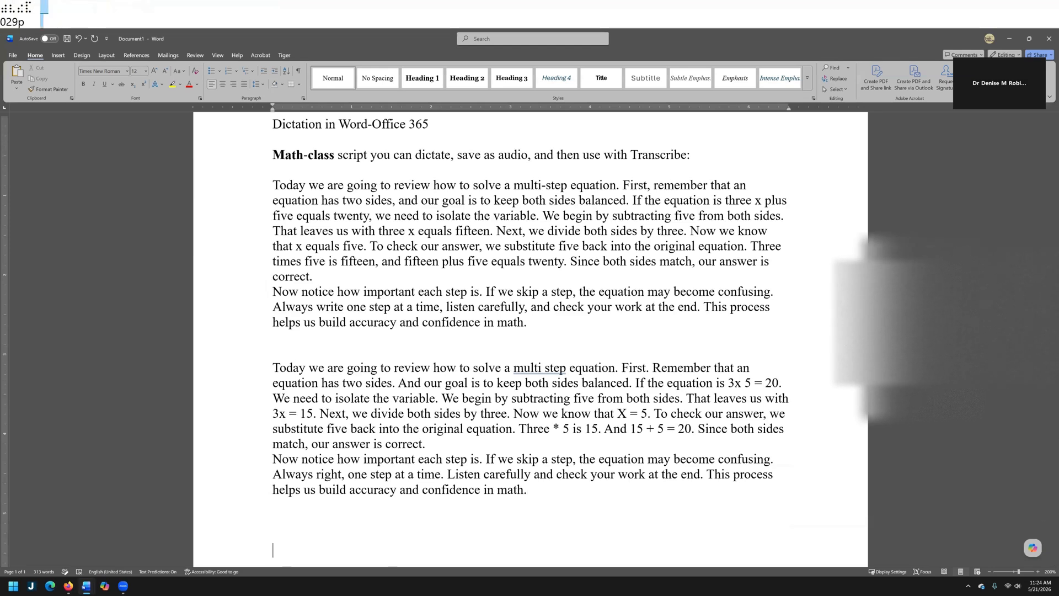
Open Word's Transcribe feature from the Dictate options
key("alt+h")
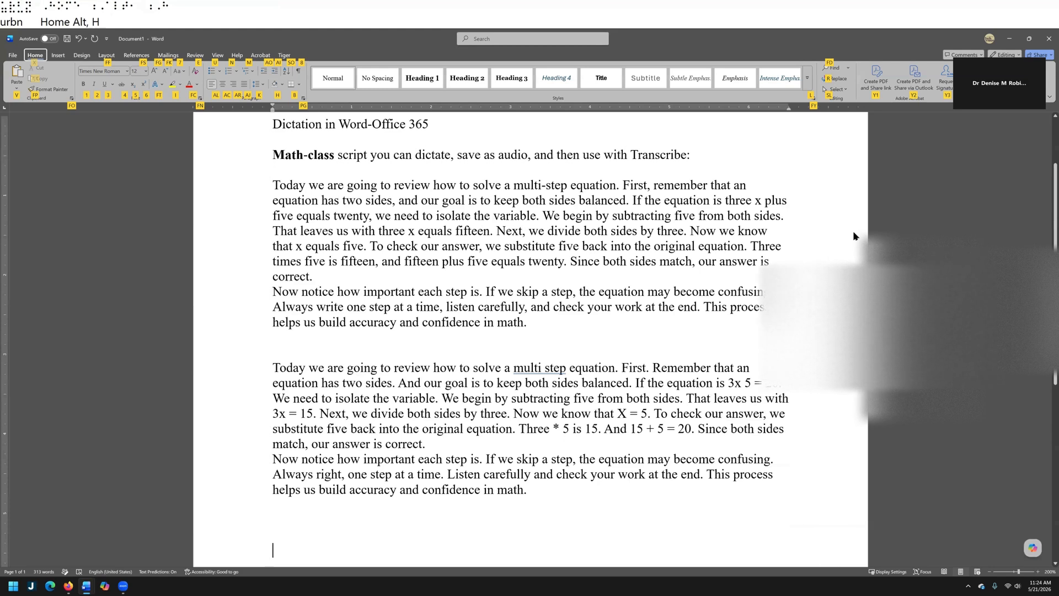
key("d")
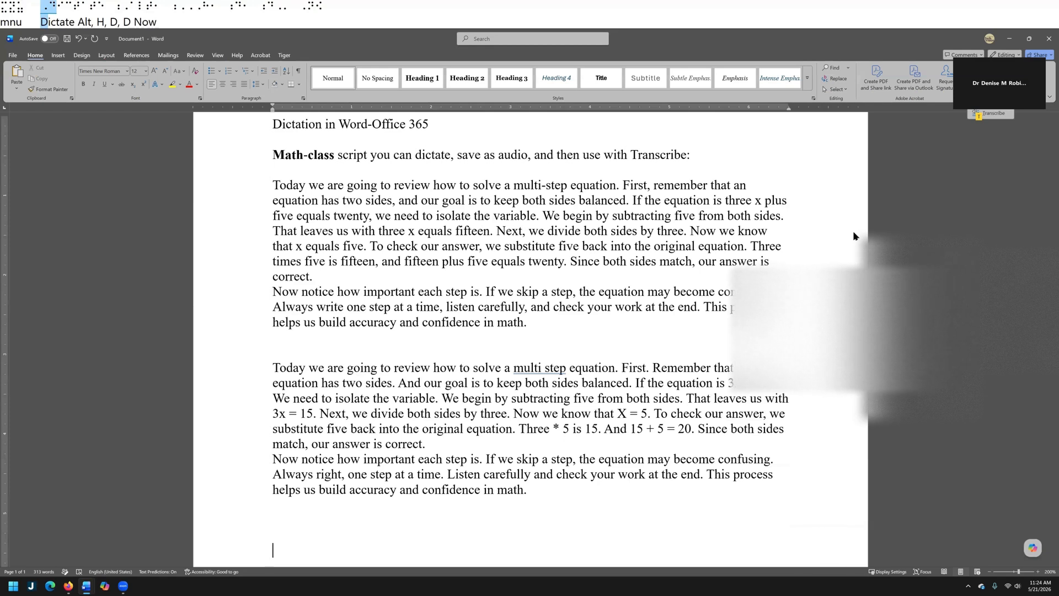
key("Down")
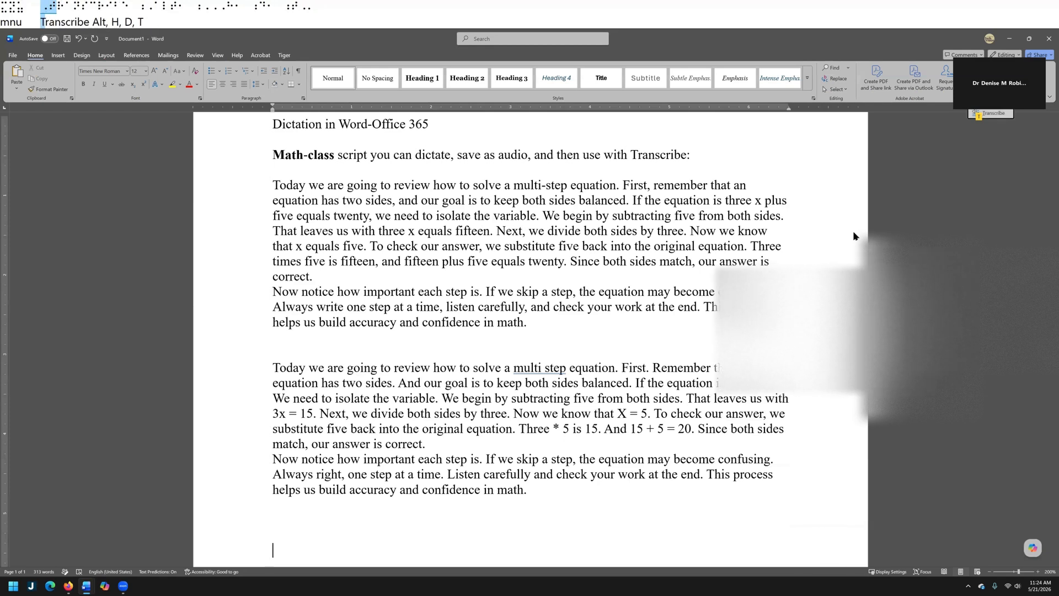
key("Return")
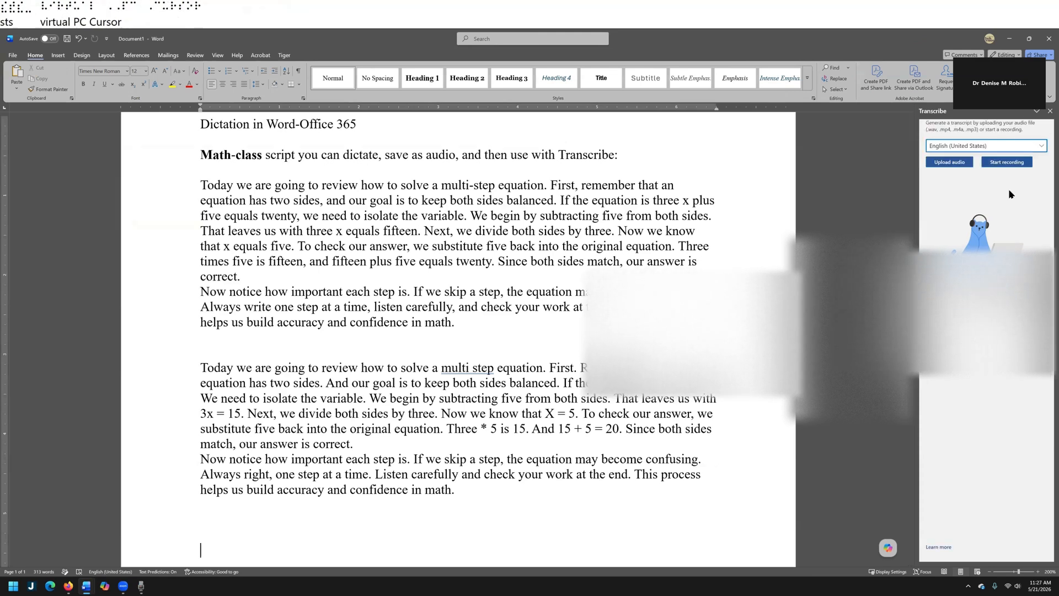
Start uploading an audio file for transcription and browse to the "sound recordings" folder
left_click(950, 162)
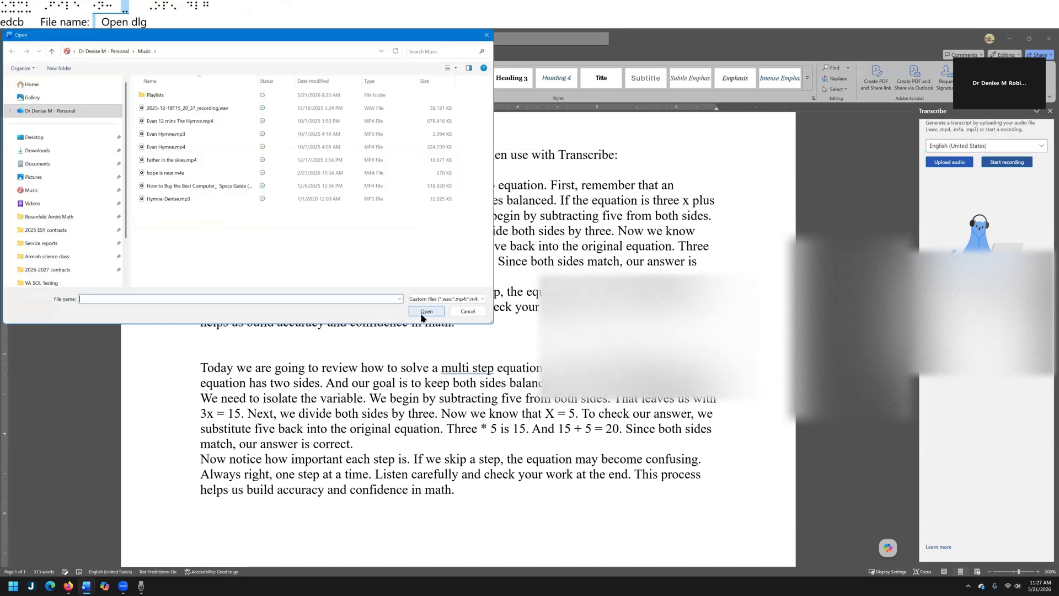
key("alt+d")
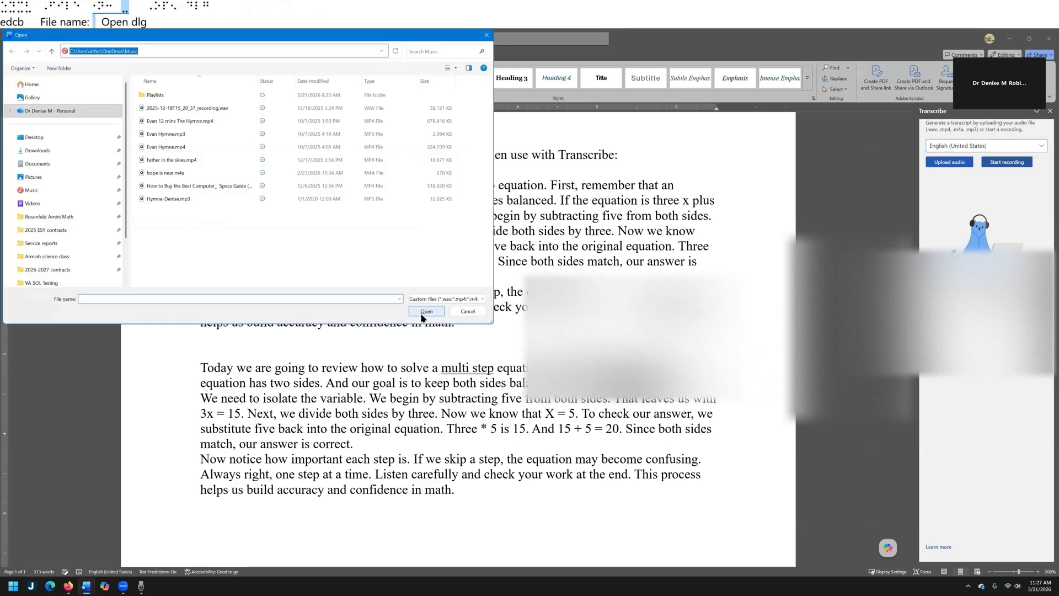
type("so")
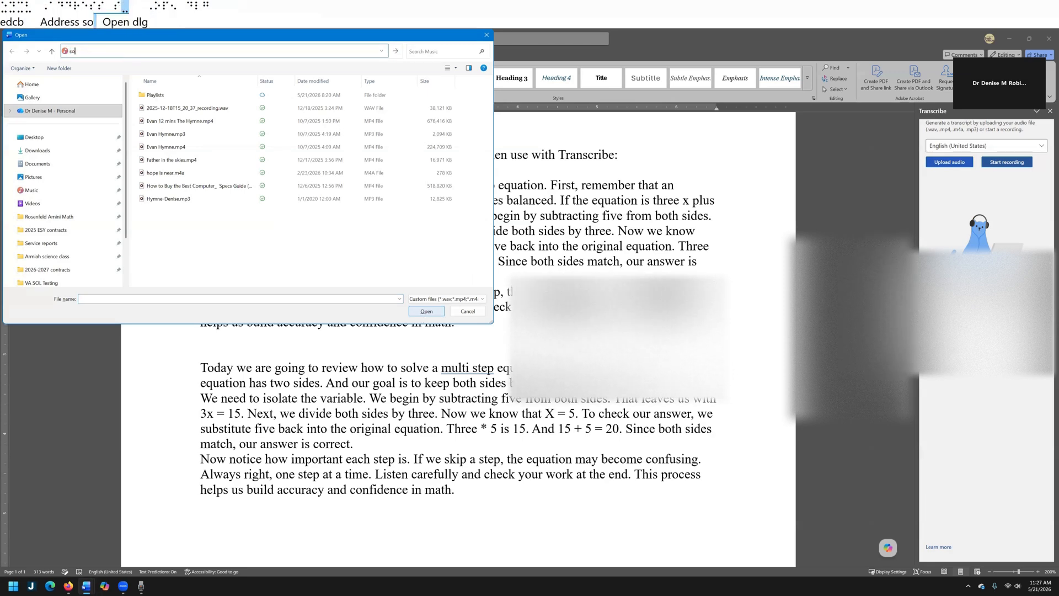
type("und recor")
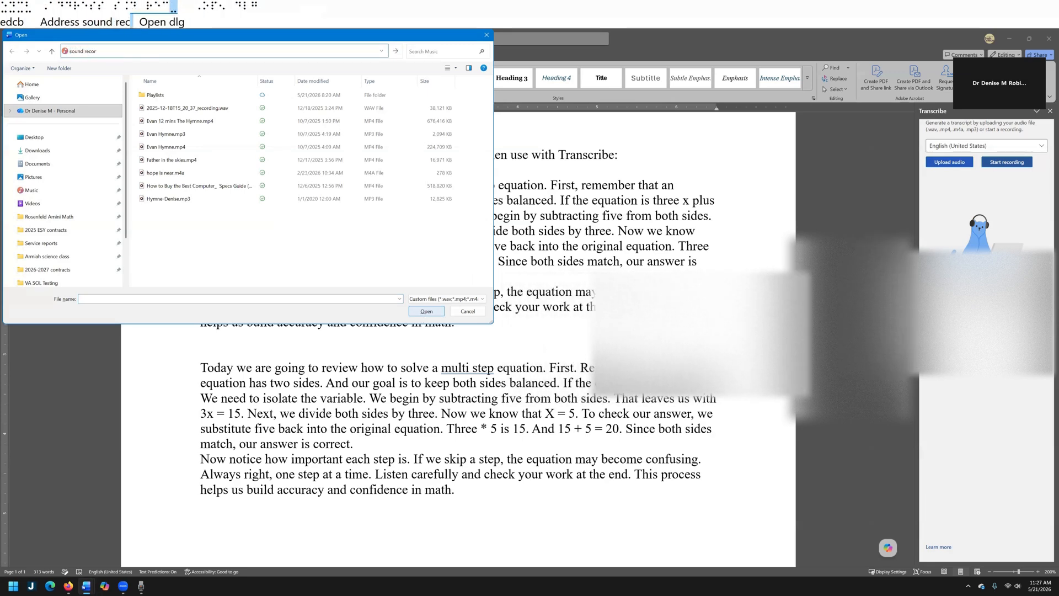
type("dings")
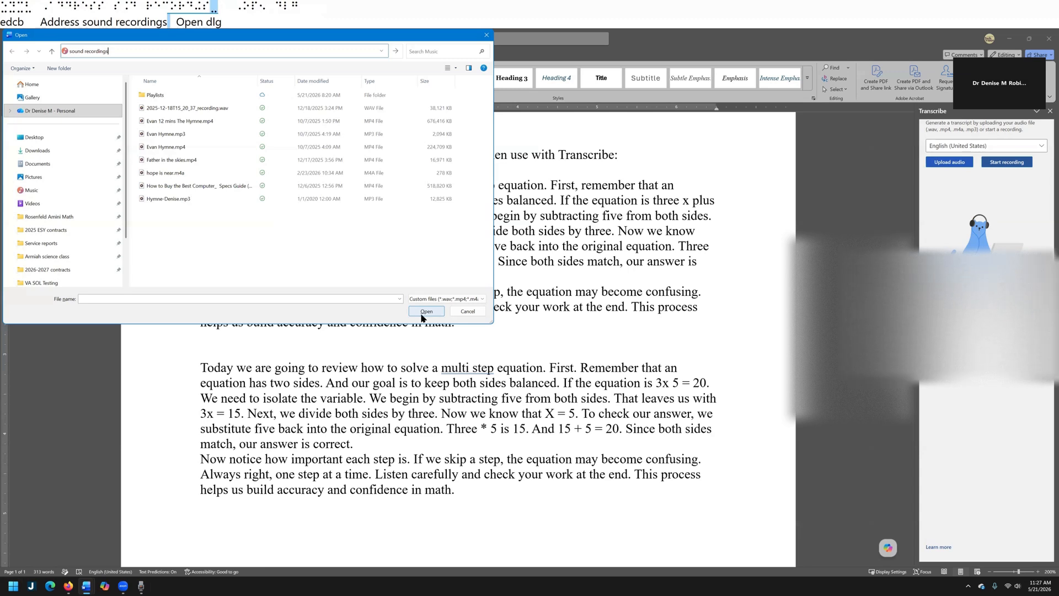
key("Return")
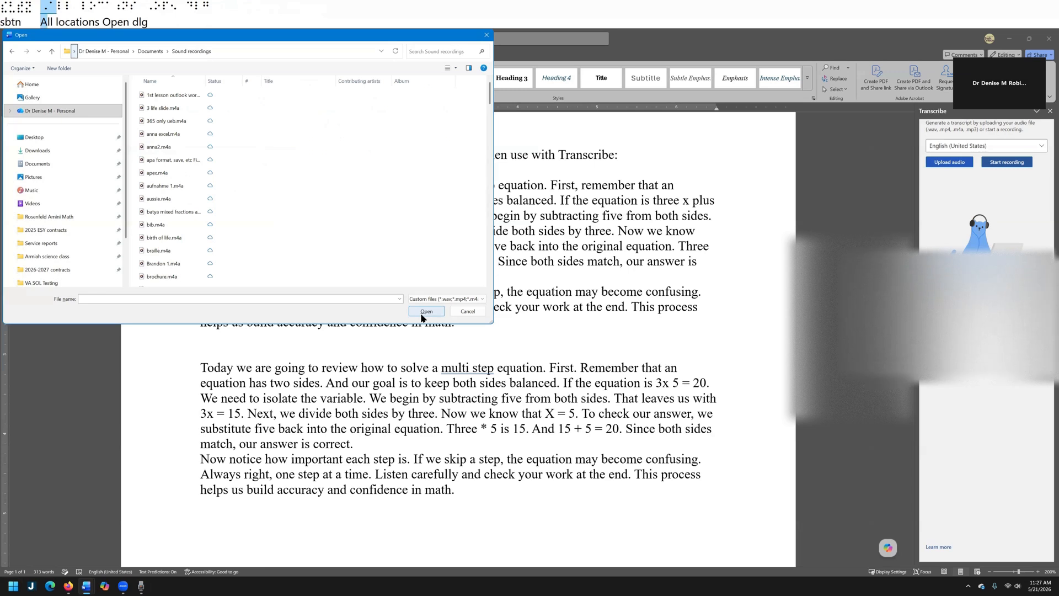
Upload the recording "transcript for word.m4a" for transcription
key("alt+n")
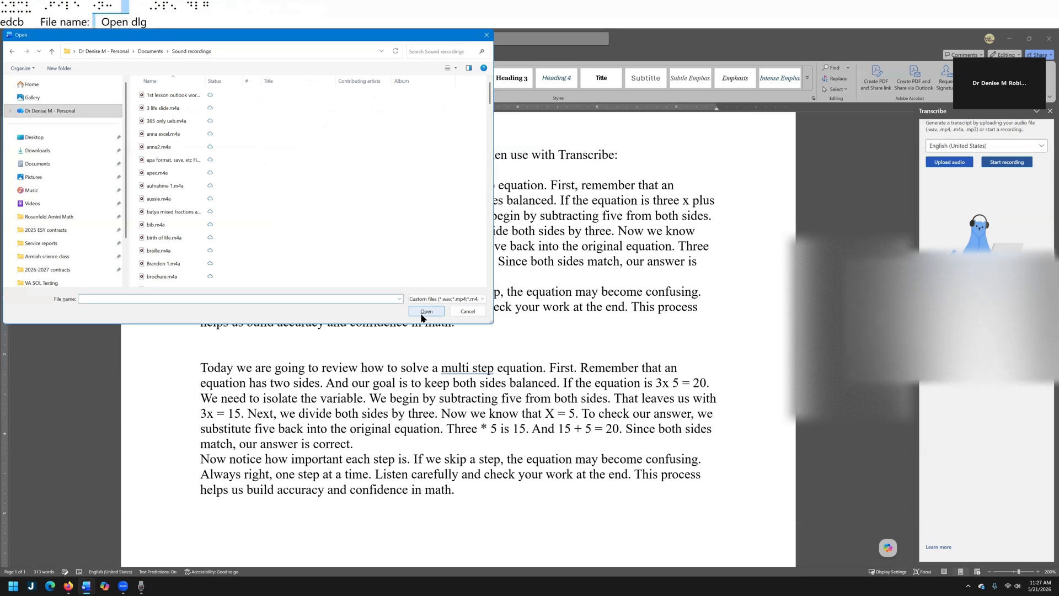
type("tr")
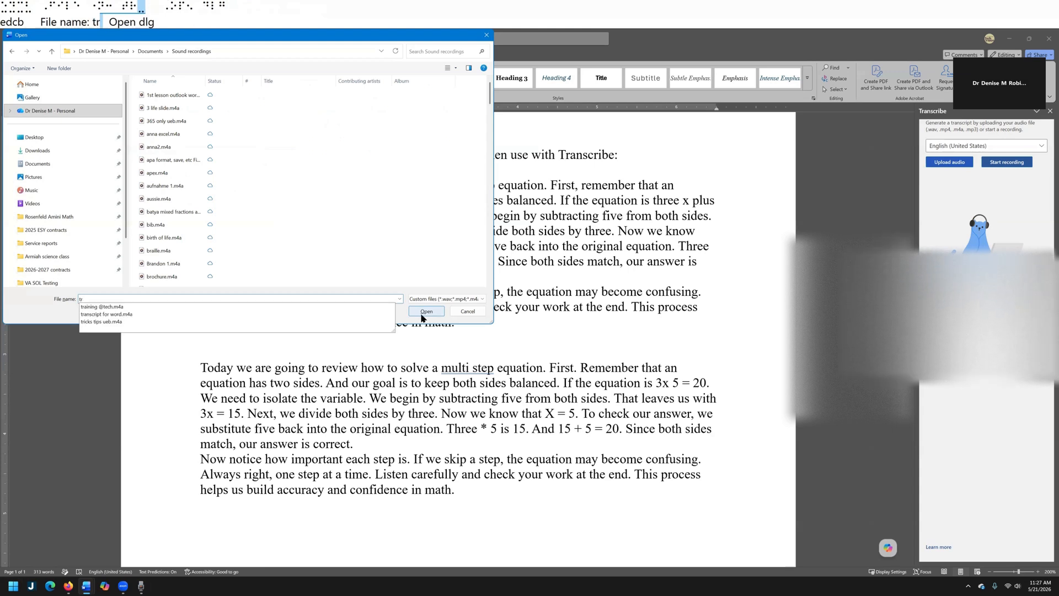
key("Down")
key("Down")
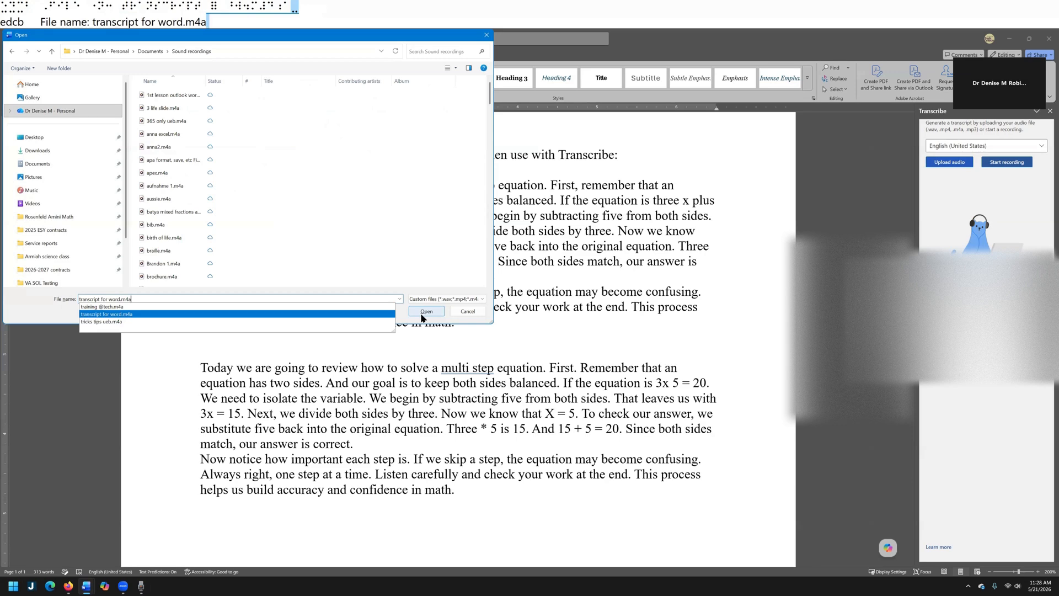
left_click(426, 313)
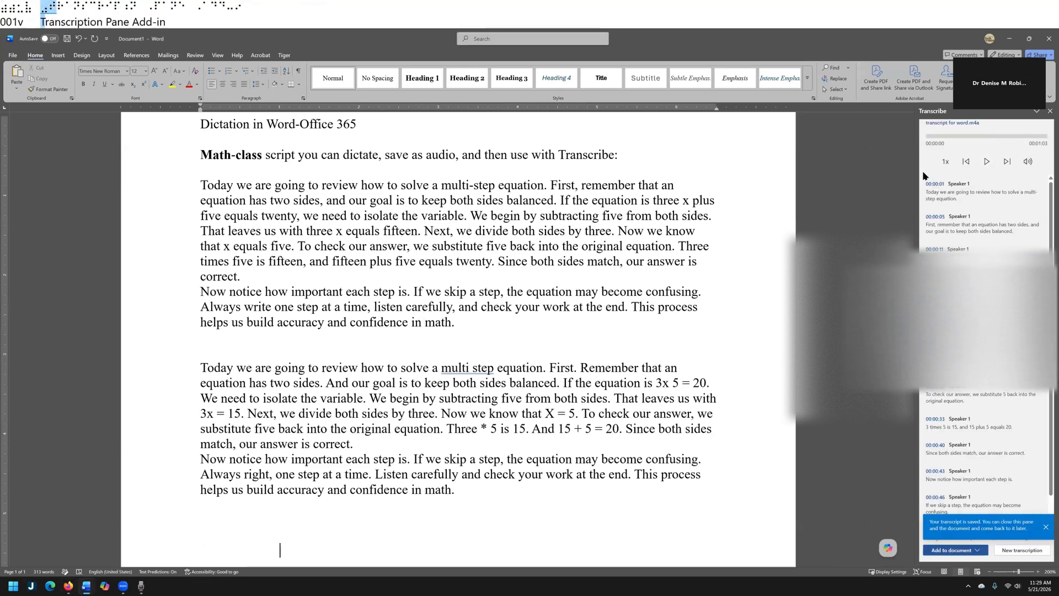
Add the transcript of the uploaded recording to the document as just text, without speakers or timestamps
key("Tab")
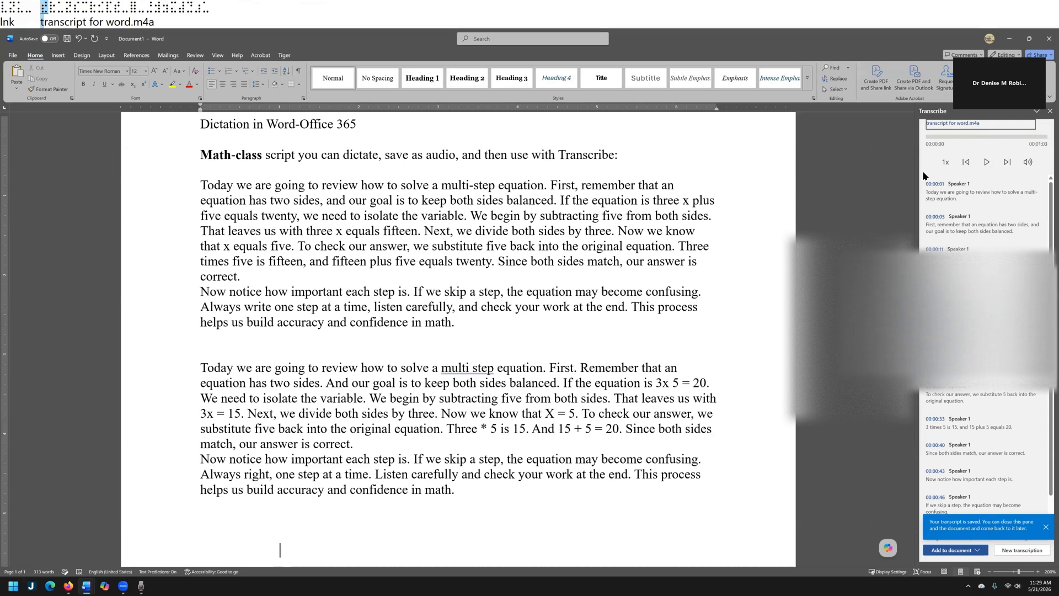
key("Tab")
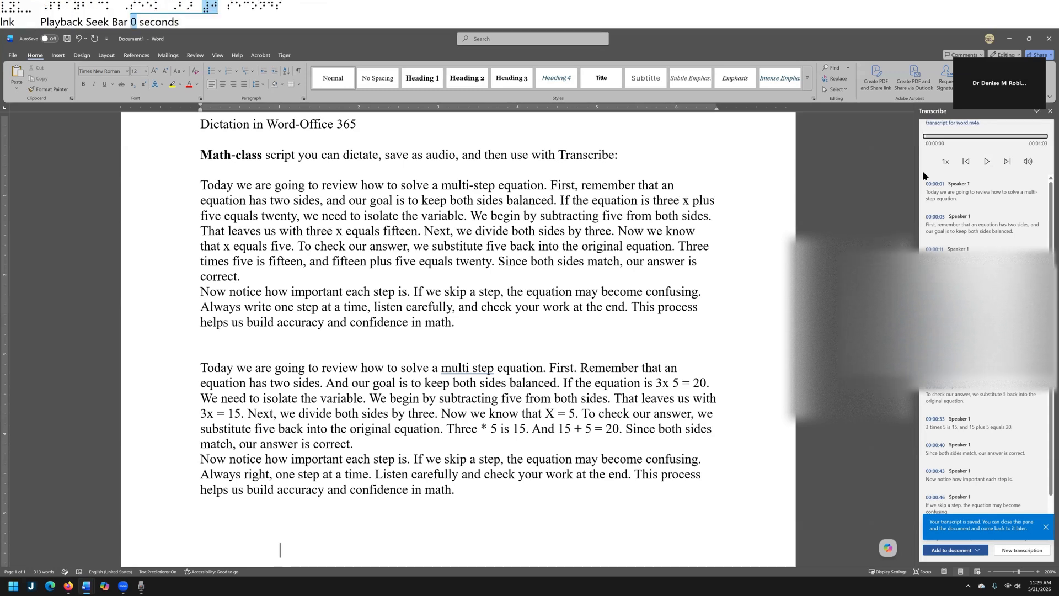
key("Tab")
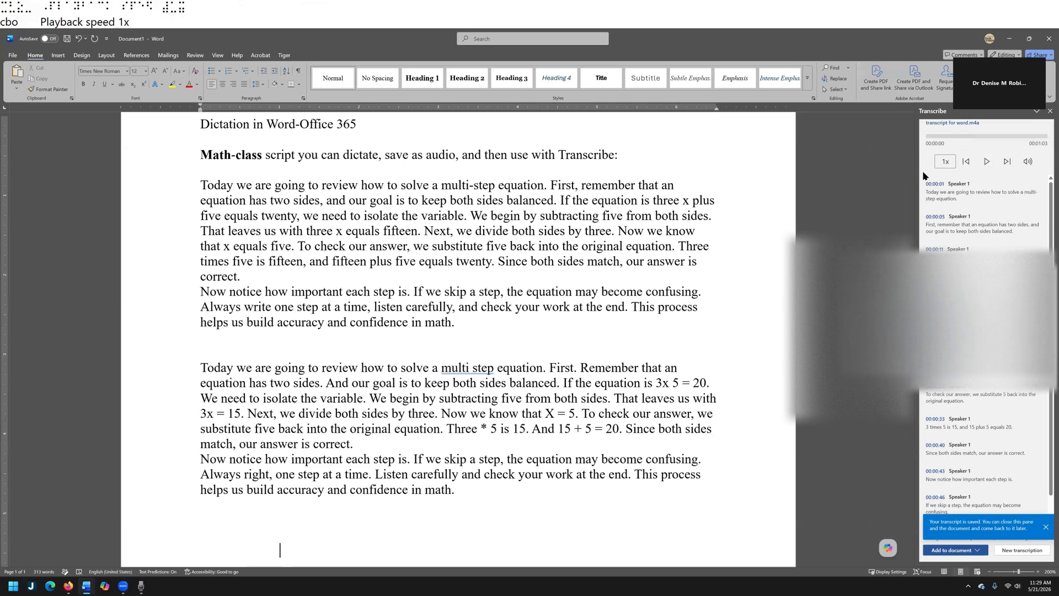
key("Tab")
key("Tab")
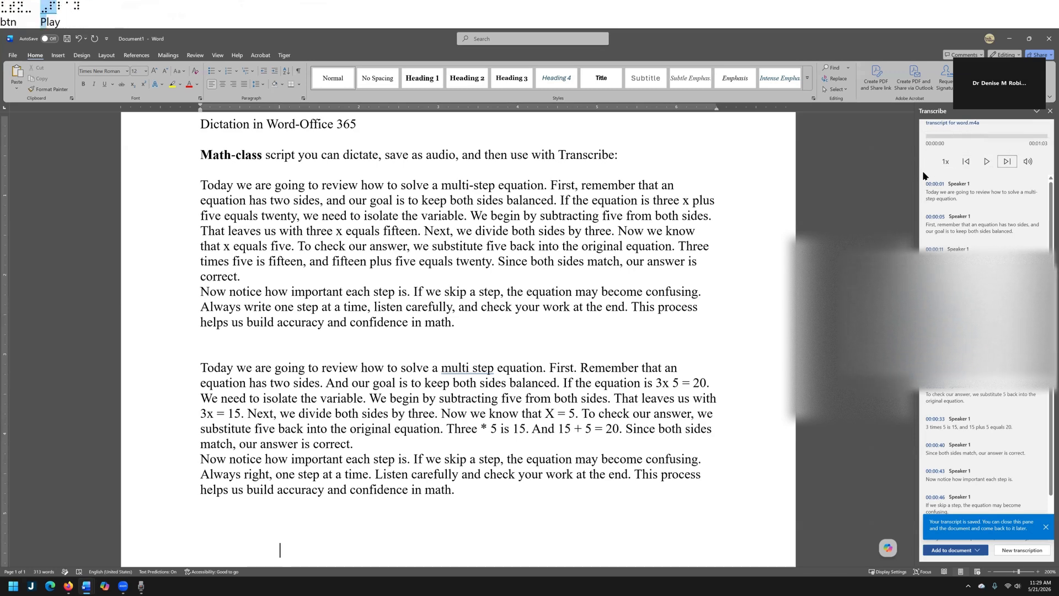
key("Tab")
key("Tab")
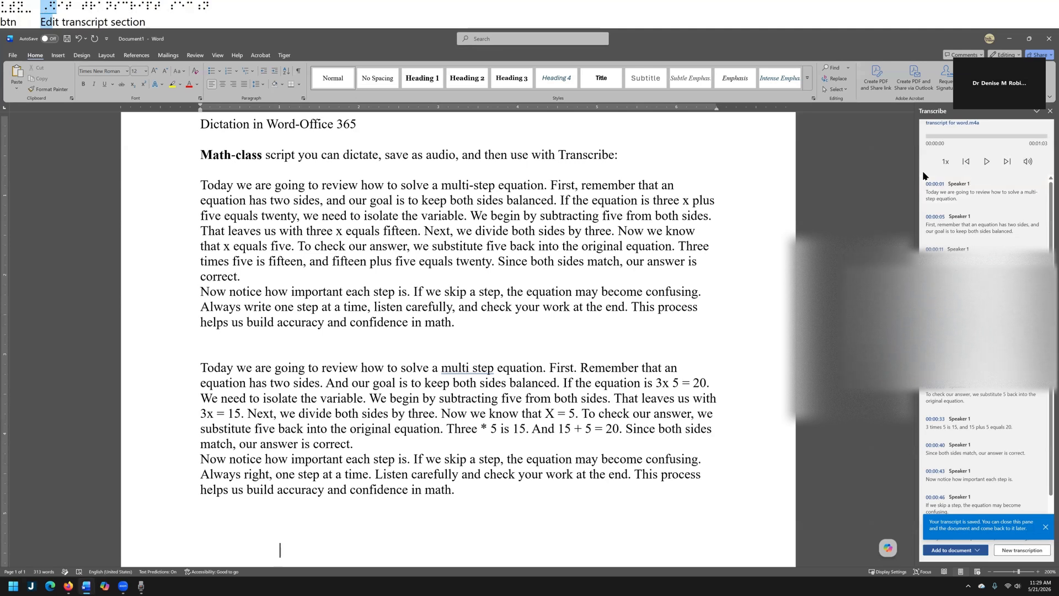
key("Tab")
key("Tab")
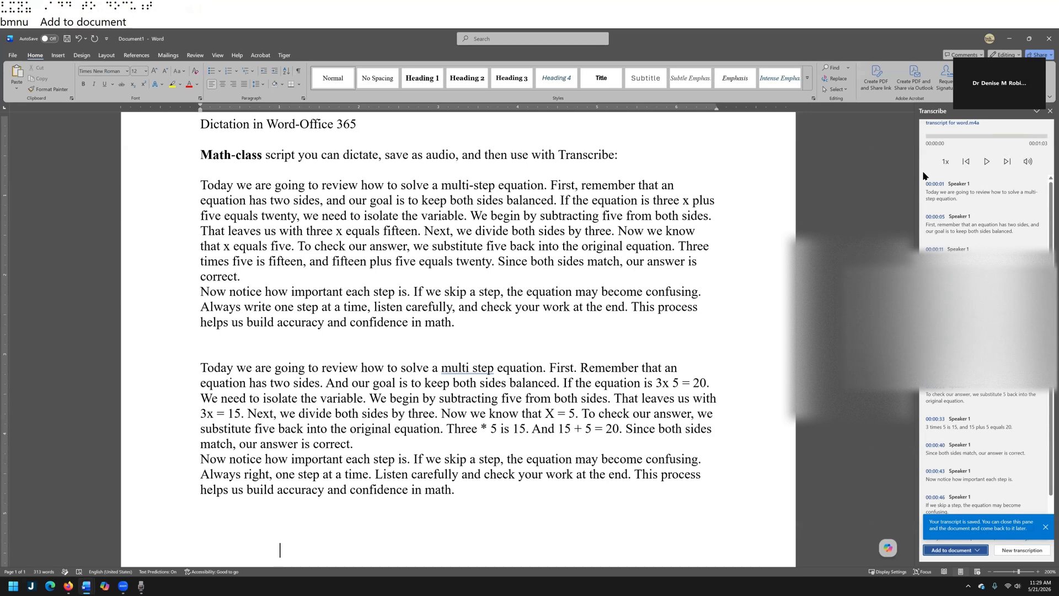
key("Return")
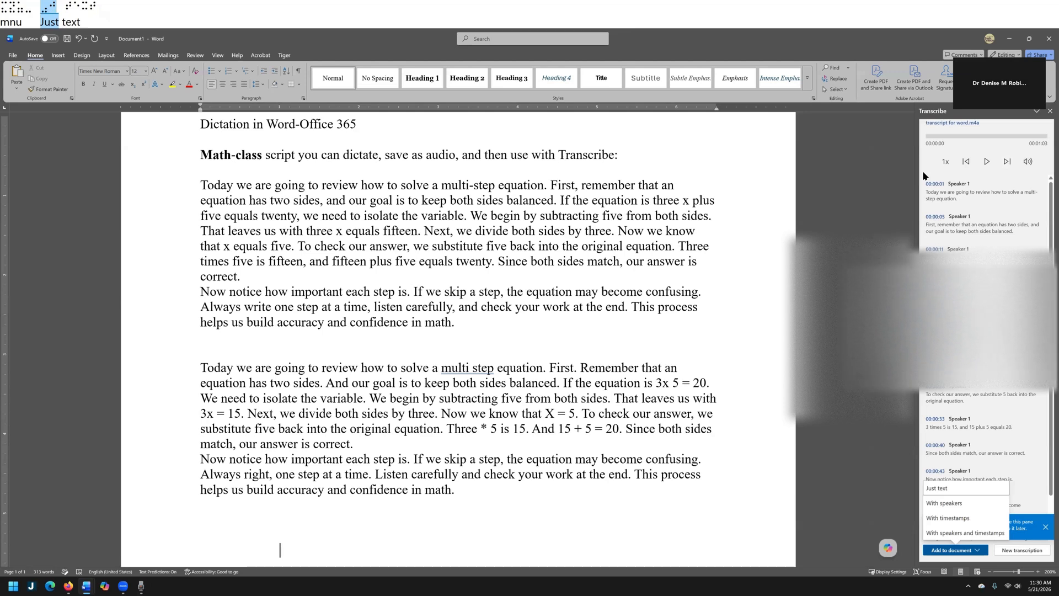
key("Return")
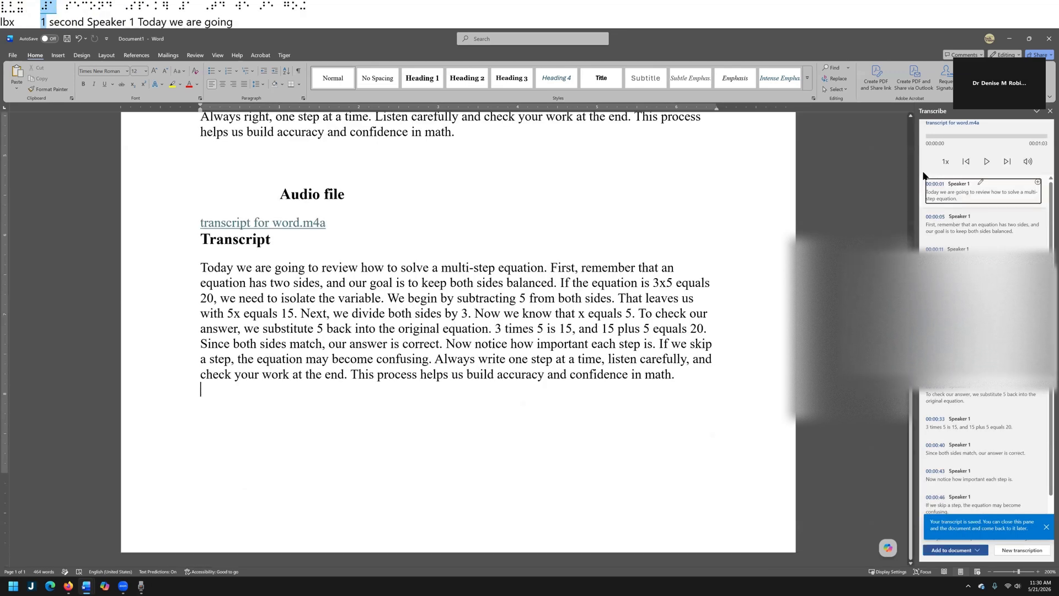
Close the Transcribe pane
key("ctrl")
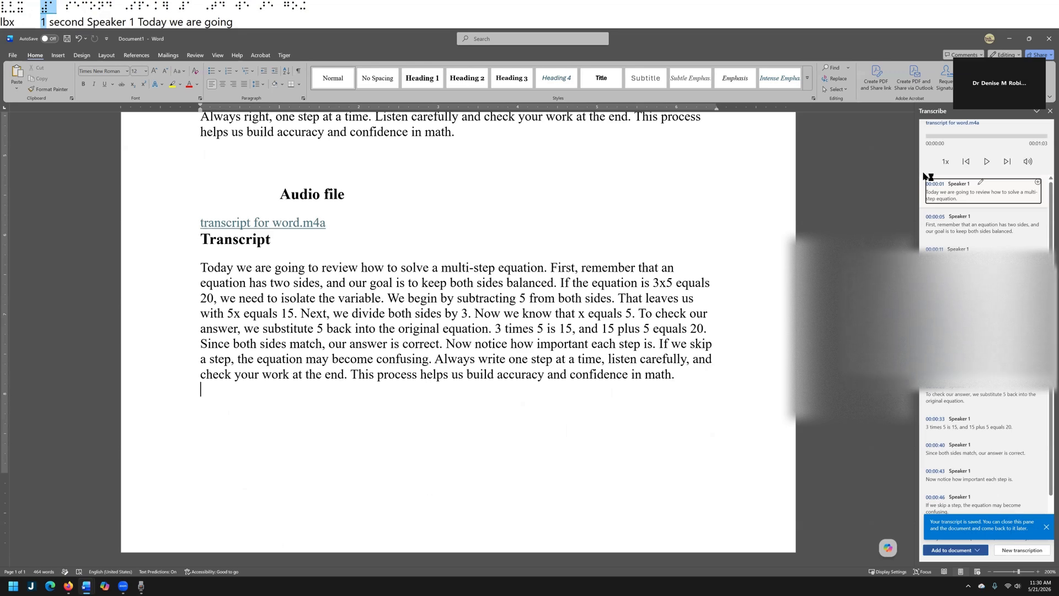
key("ctrl+space")
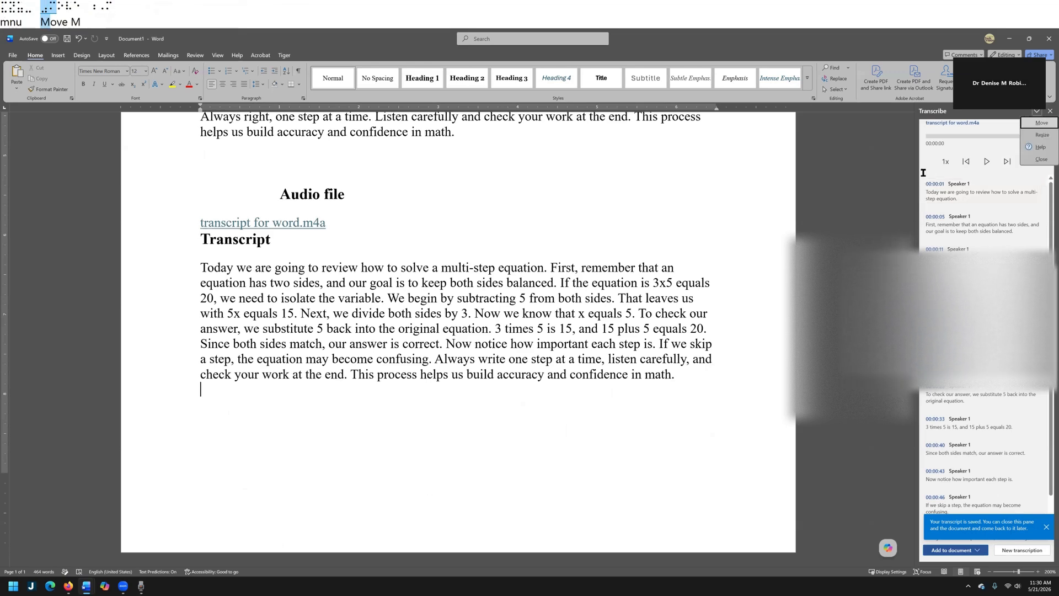
key("c")
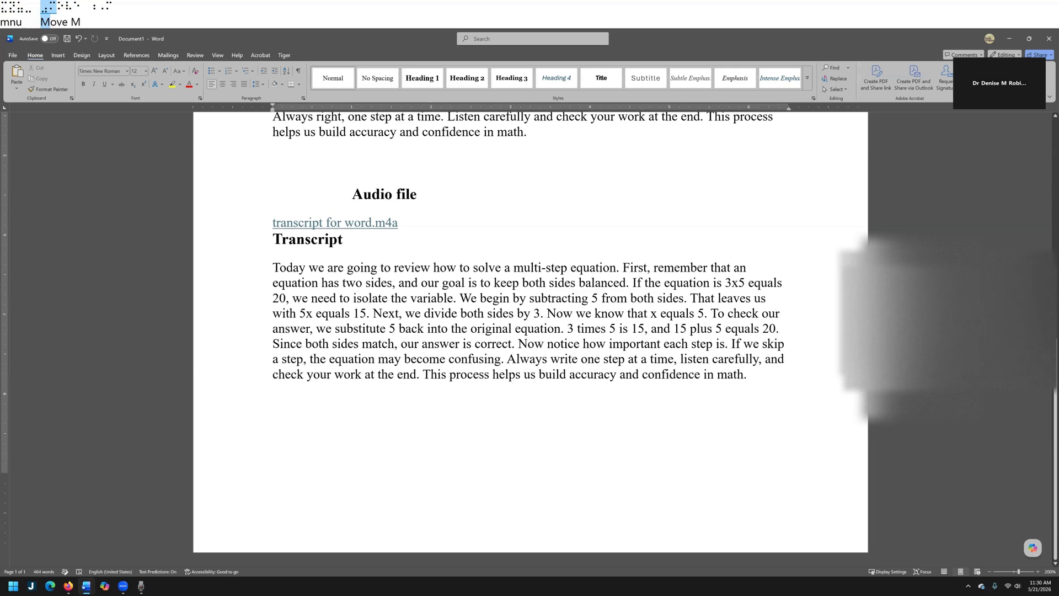
Go to the start of the inserted transcript paragraph and open Save As for the document
key("ctrl+End")
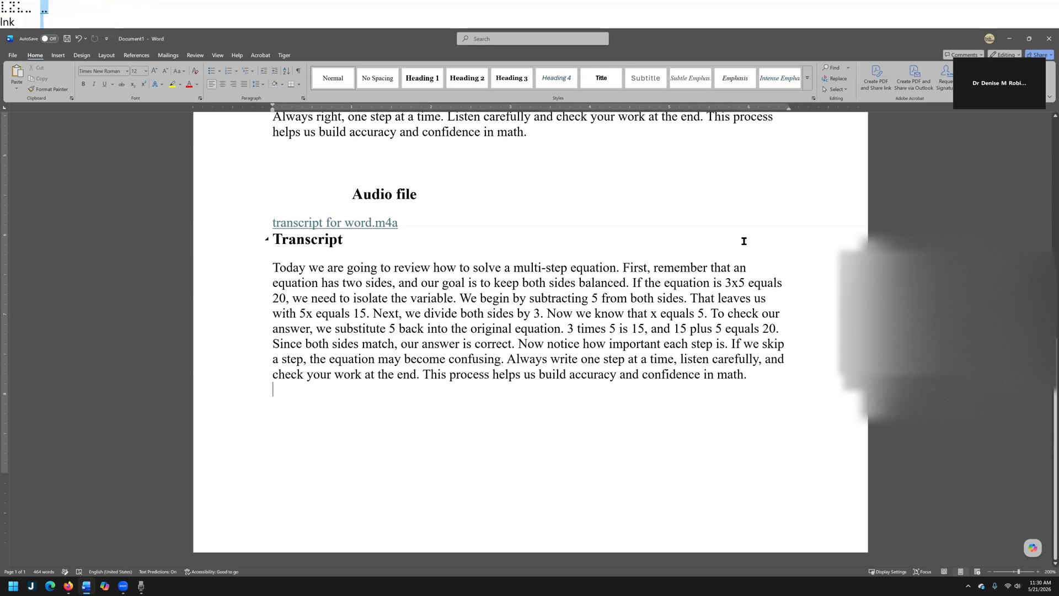
key("ctrl+Up")
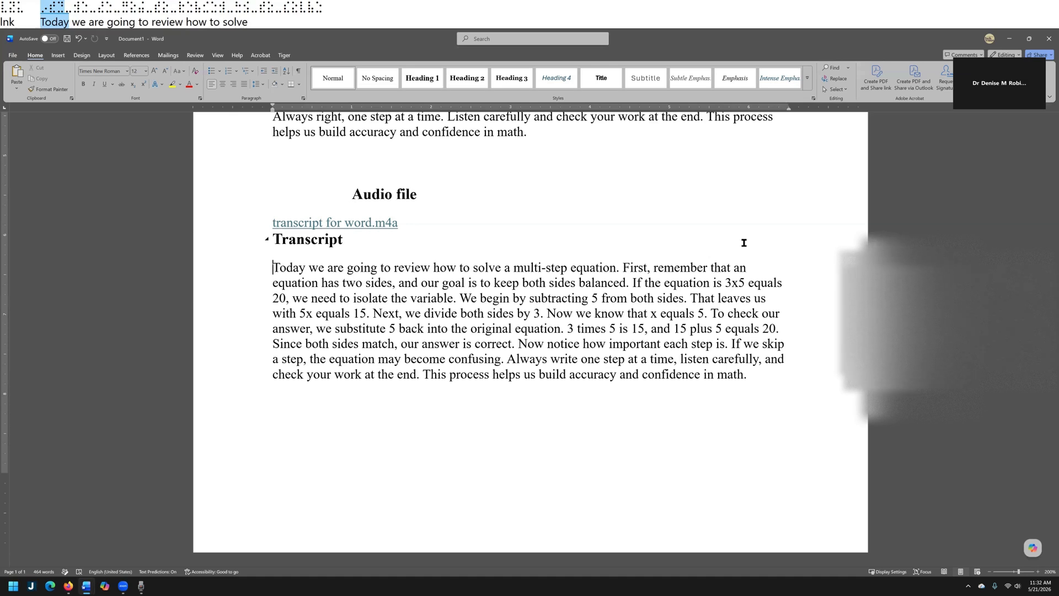
key("F12")
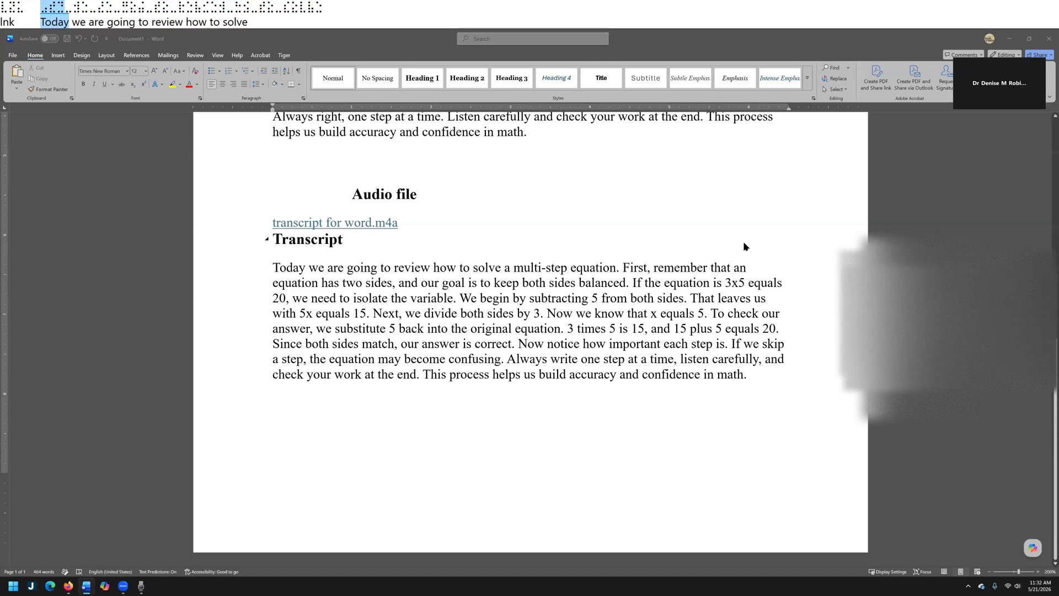